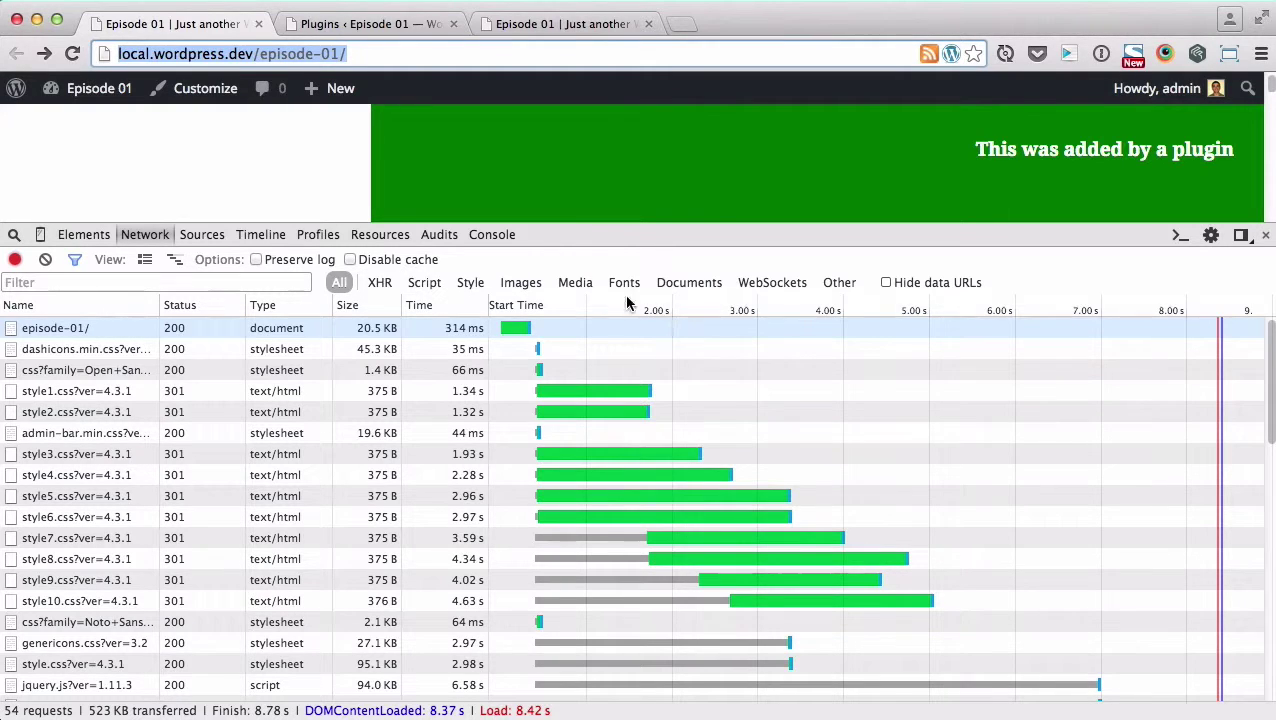
mouse_move(727, 498)
mouse_move(668, 560)
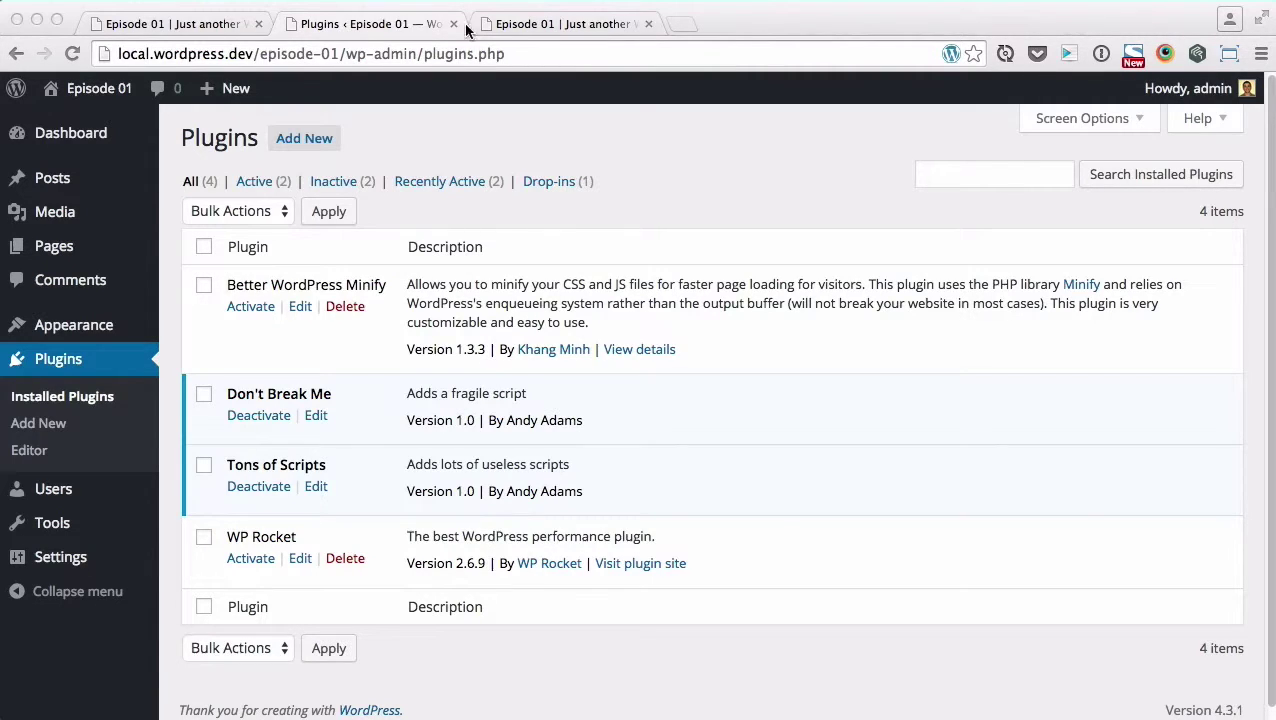
Step: Search the directory of installable plugins for "better wp minify"
left_click(305, 145)
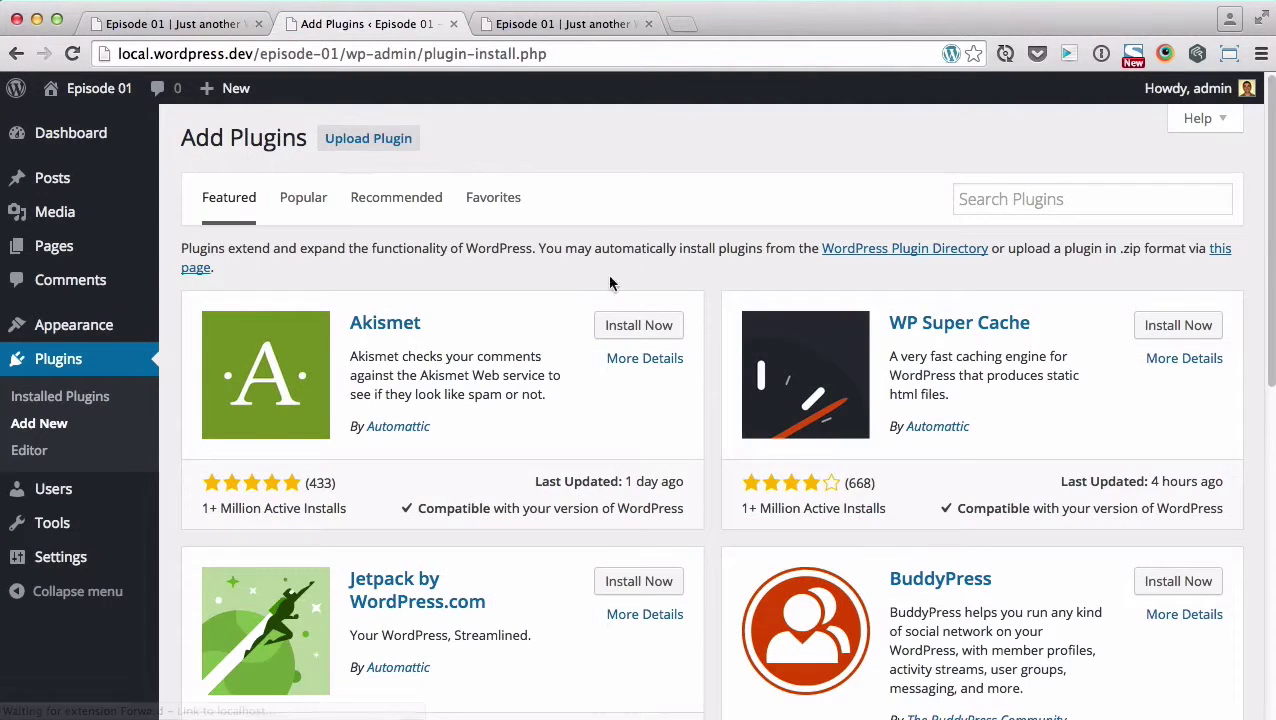
left_click(1036, 197)
type("better")
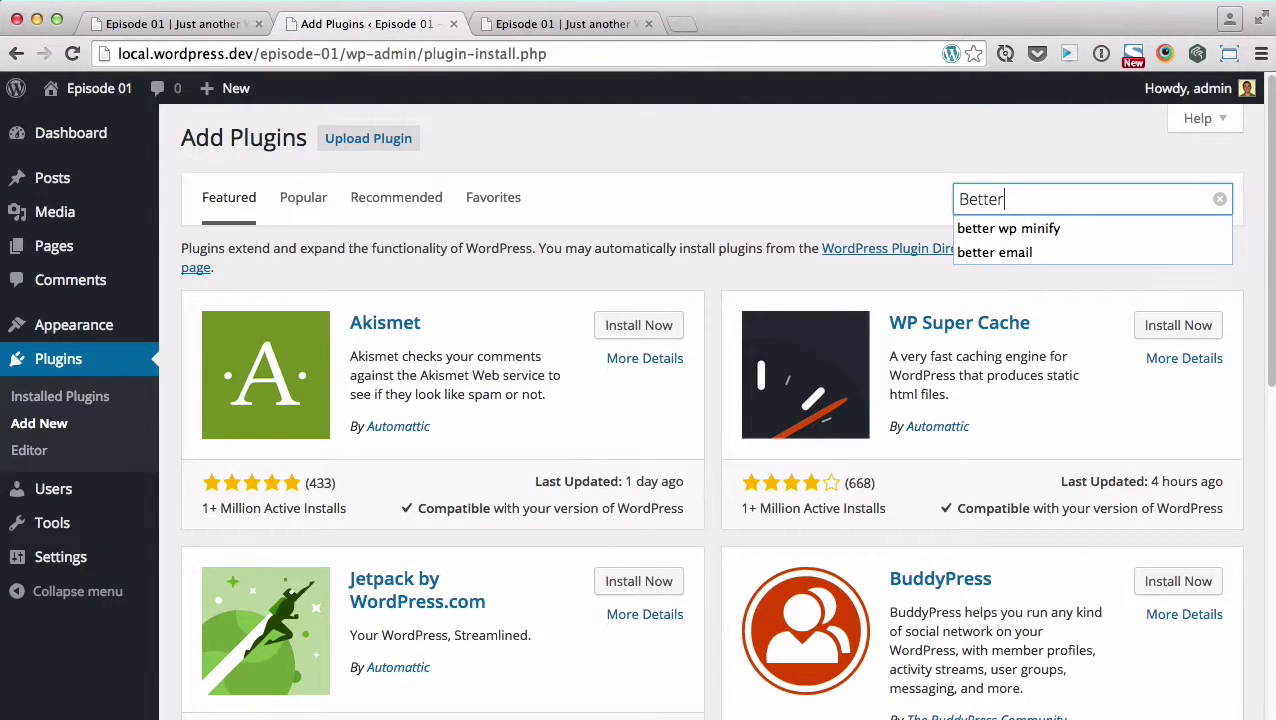
key("Down")
key("Return")
key("Return")
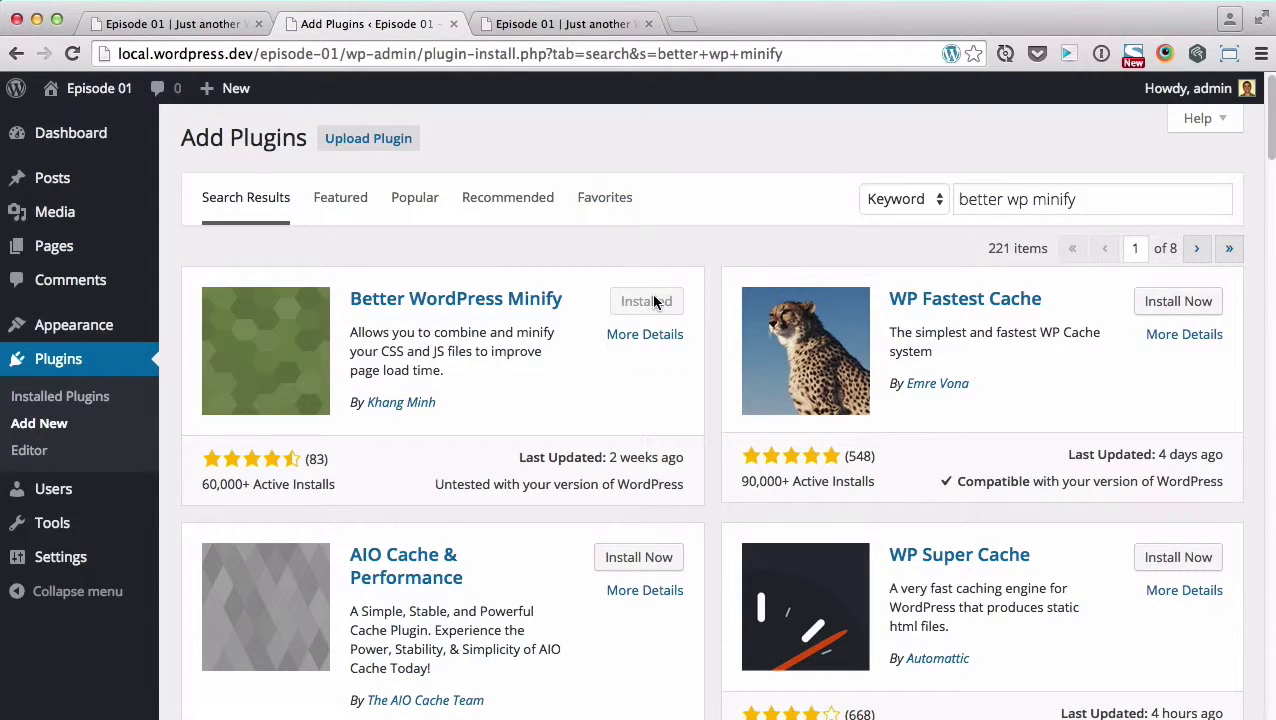
Step: Activate the installed Better WordPress Minify plugin and return to the site page with the network requests
left_click(81, 398)
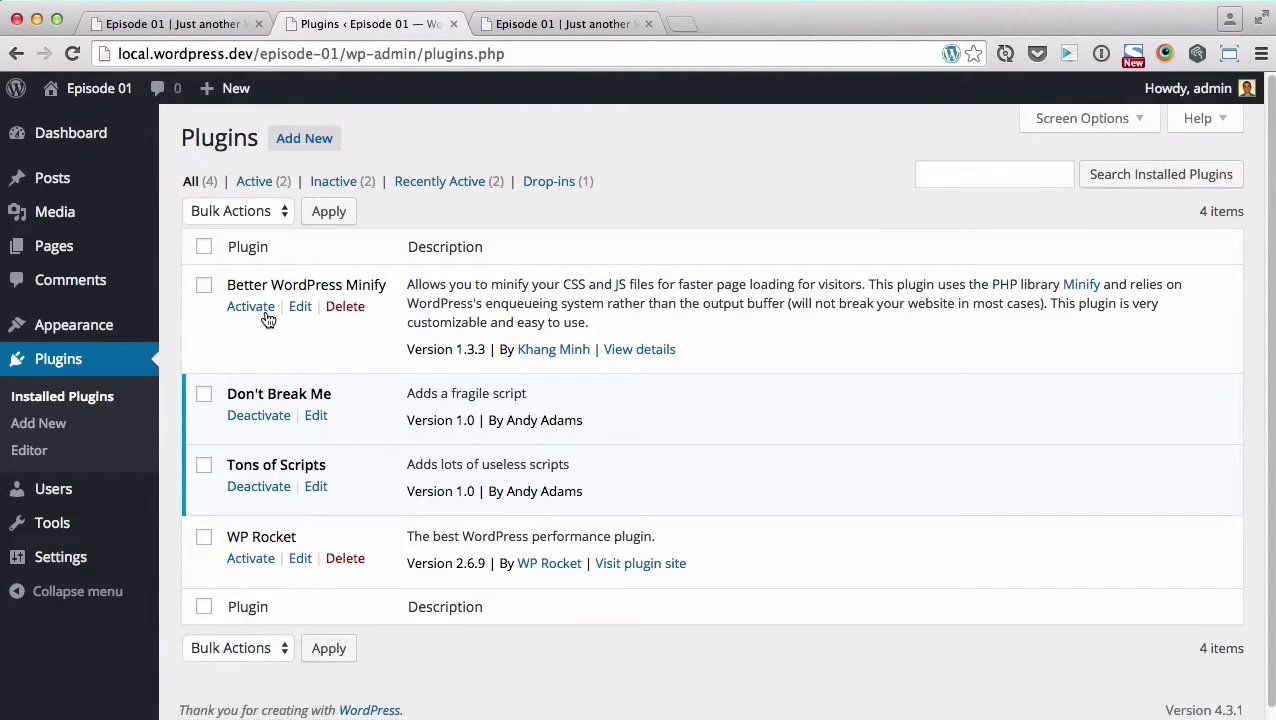
left_click(258, 308)
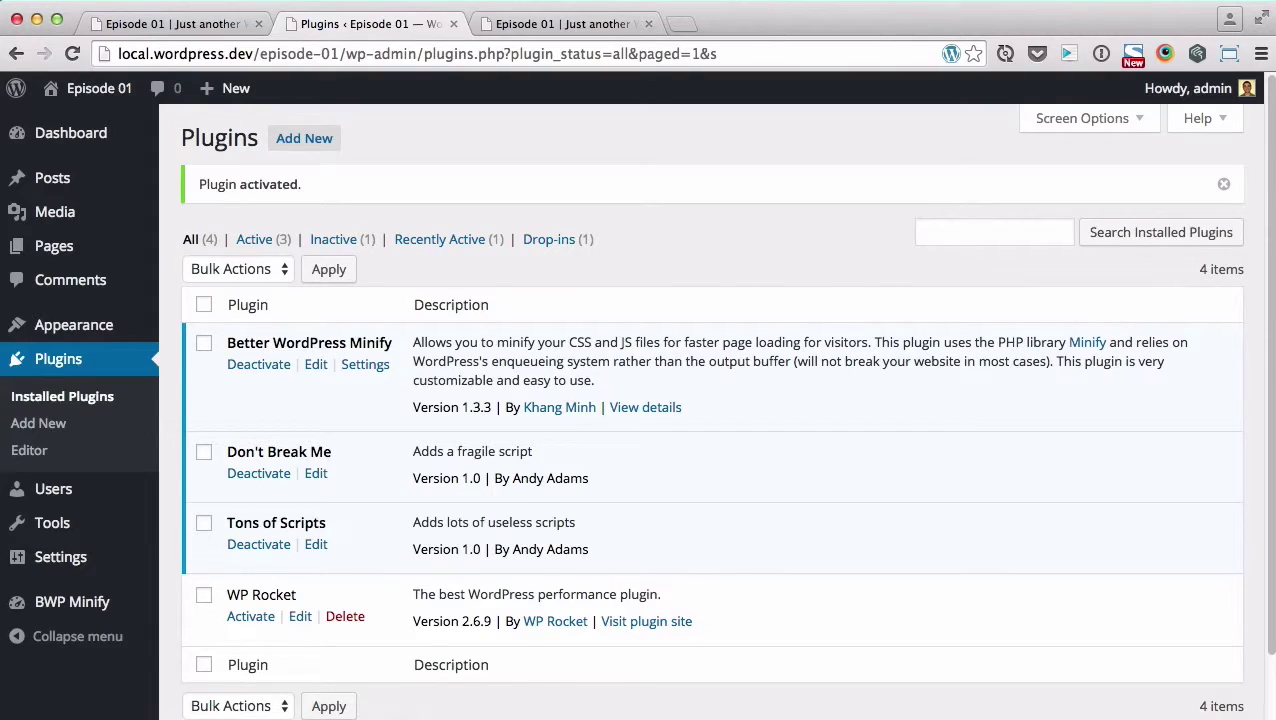
key("ctrl+shift+Tab")
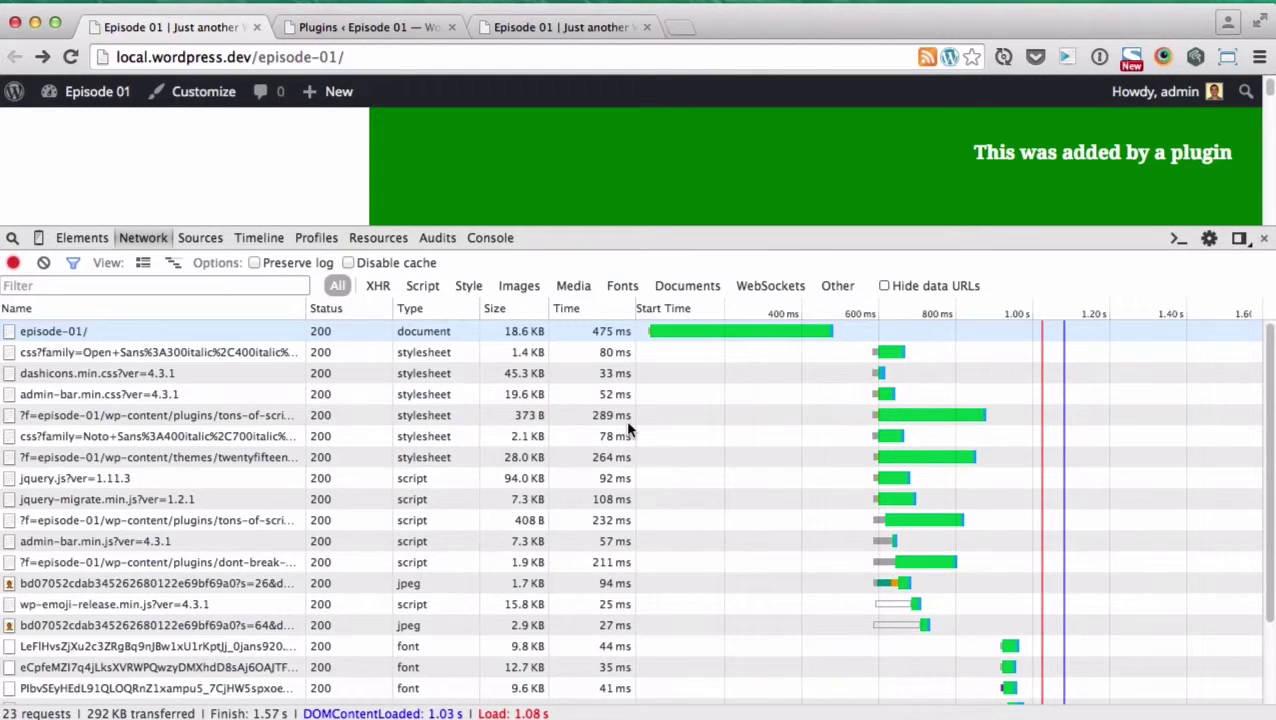
Step: Examine the BWP Minify general options, especially the maximum number of files one minify string will contain
left_click(382, 29)
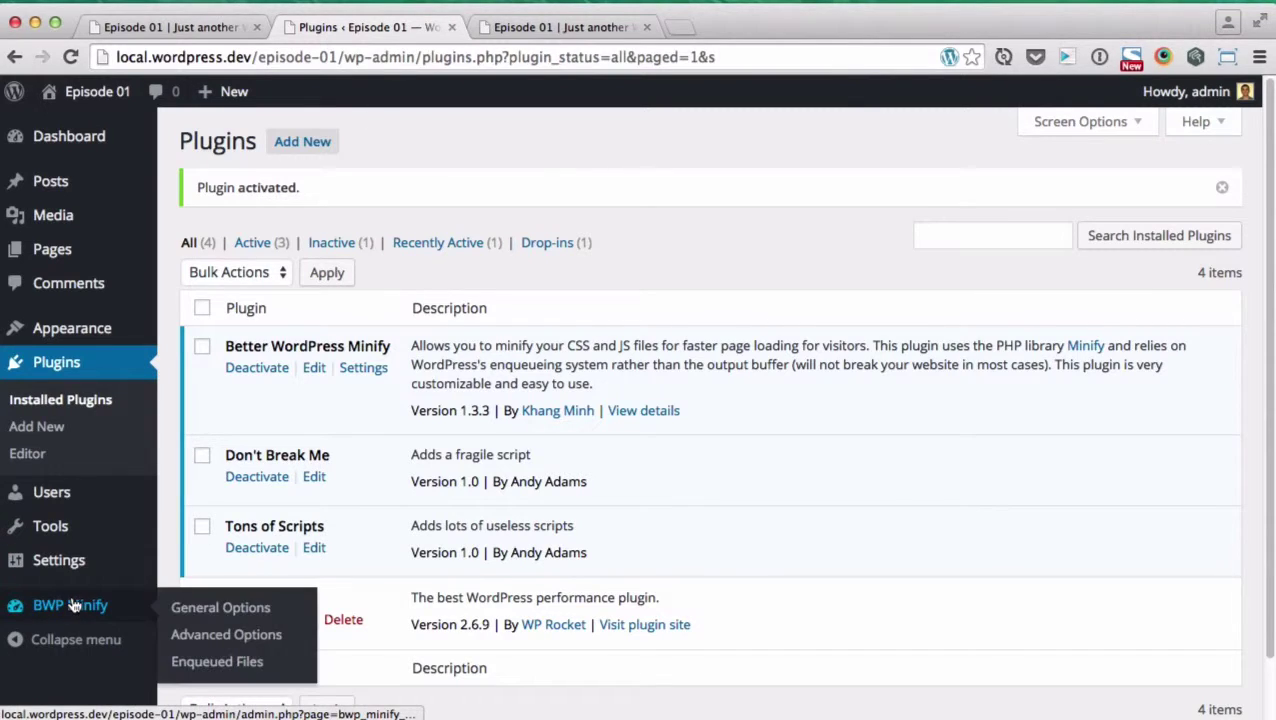
mouse_move(95, 605)
left_click(246, 608)
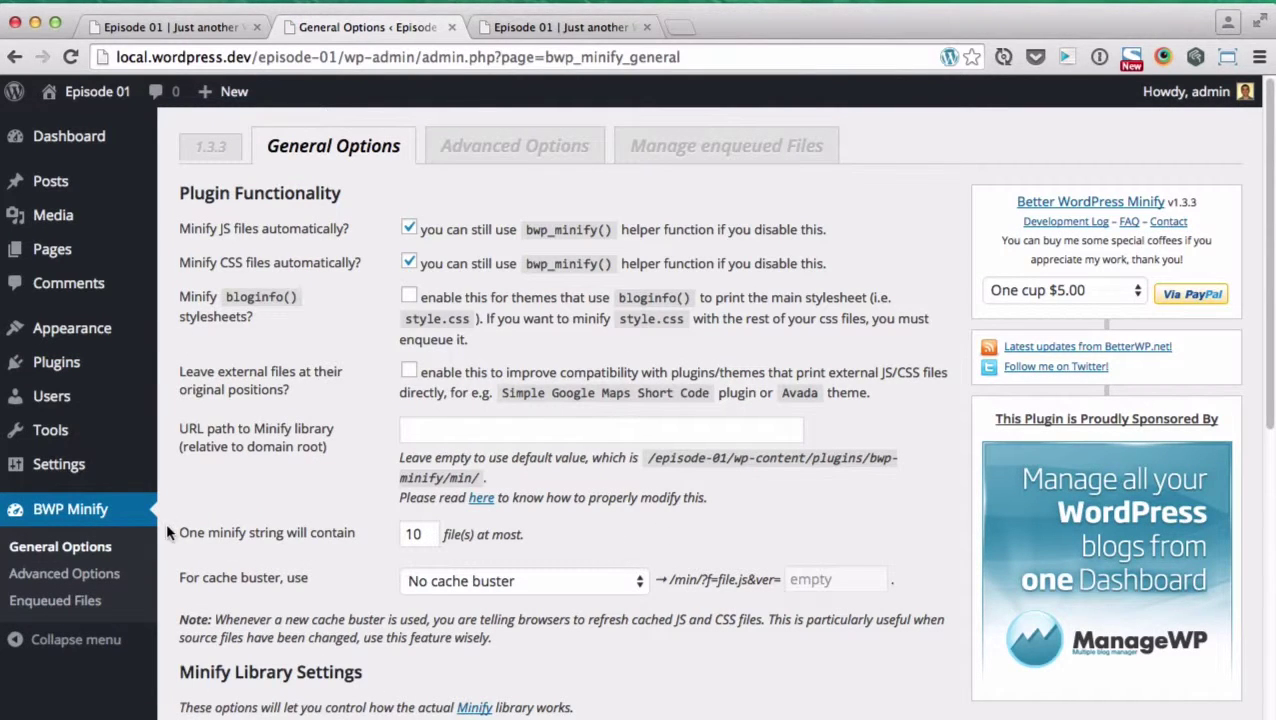
triple_click(180, 536)
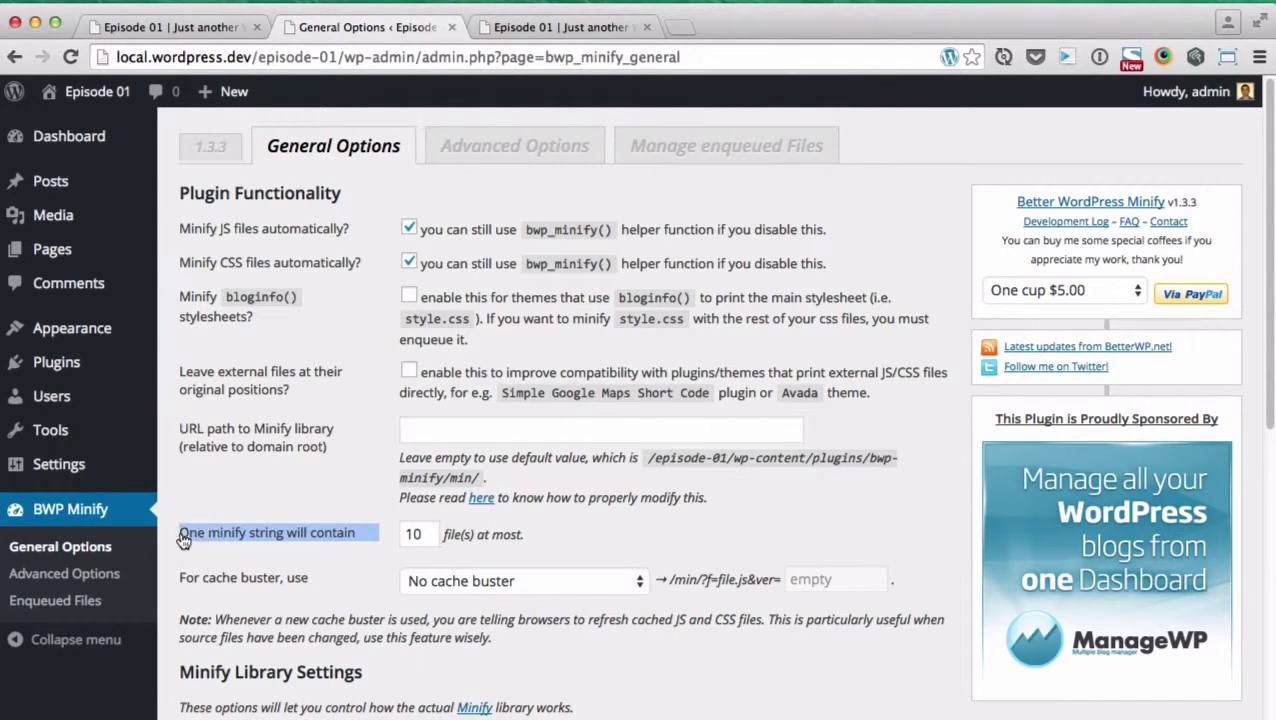
double_click(425, 534)
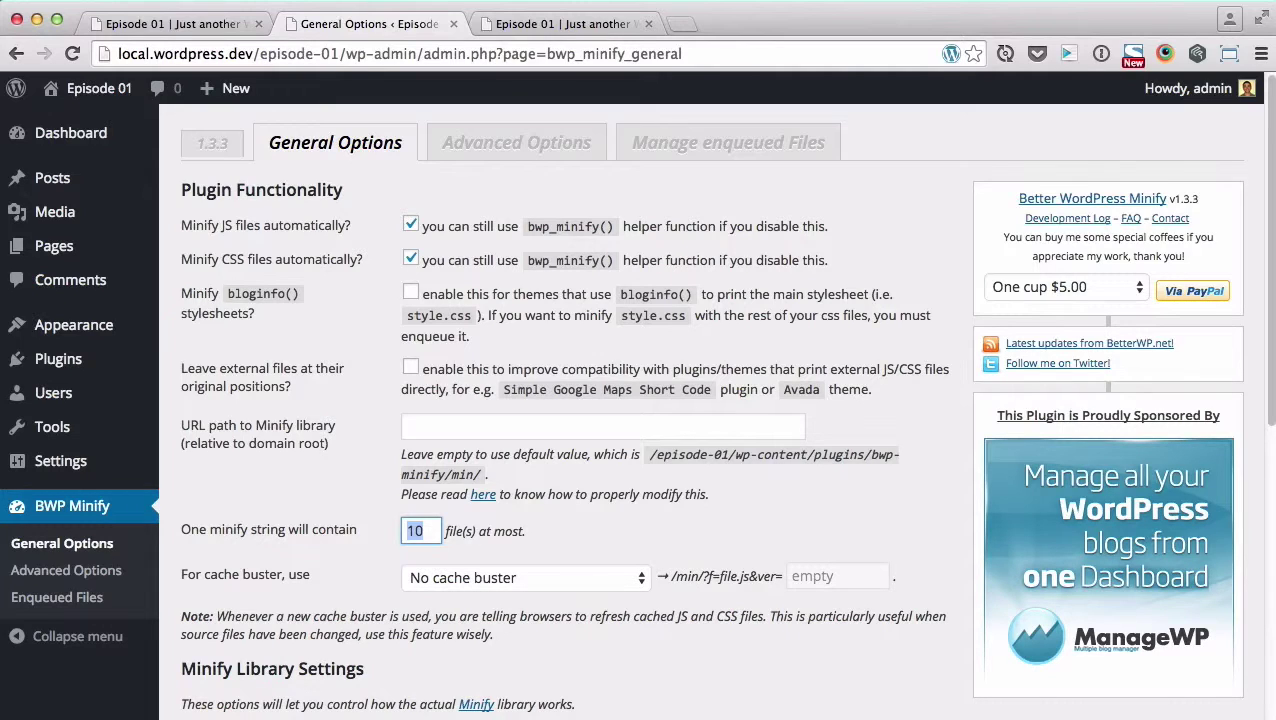
left_click(590, 533)
Step: Mark the enqueued script tons-of-script6 to move to the footer and save the enqueued file positions
left_click(714, 146)
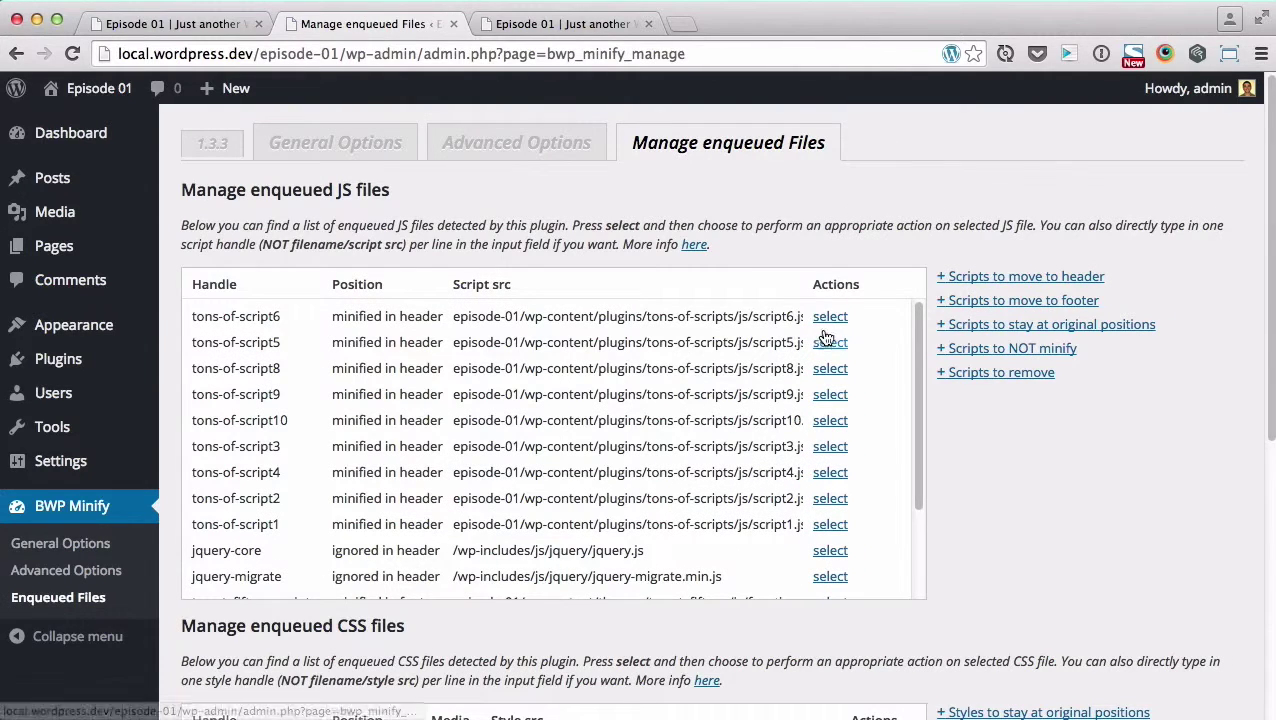
left_click(831, 318)
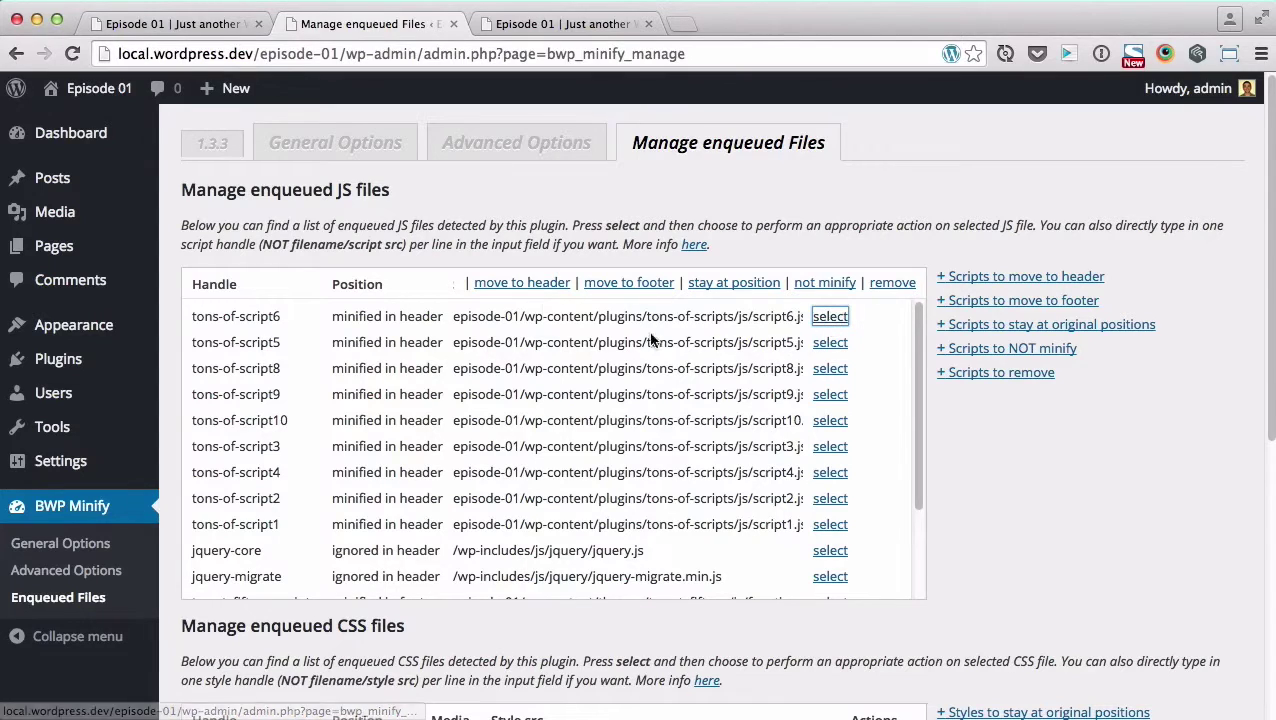
left_click(659, 284)
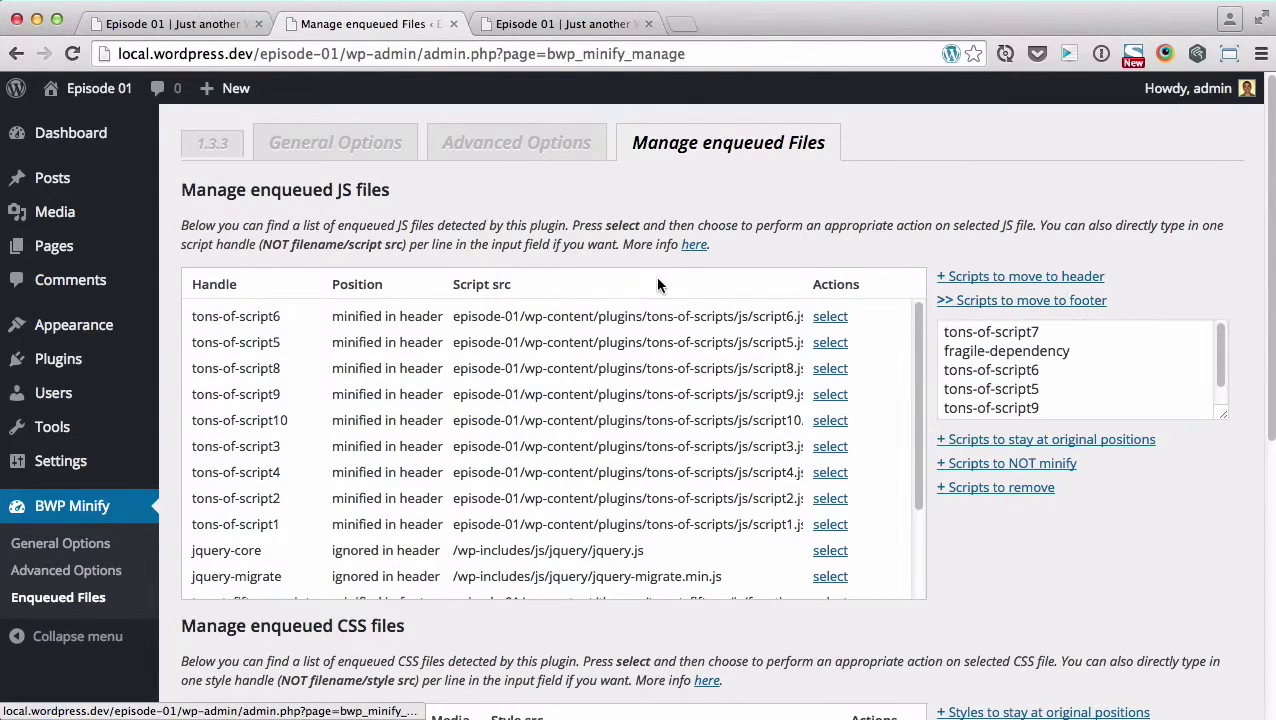
left_click(831, 369)
scroll(1017, 470, "down", 8)
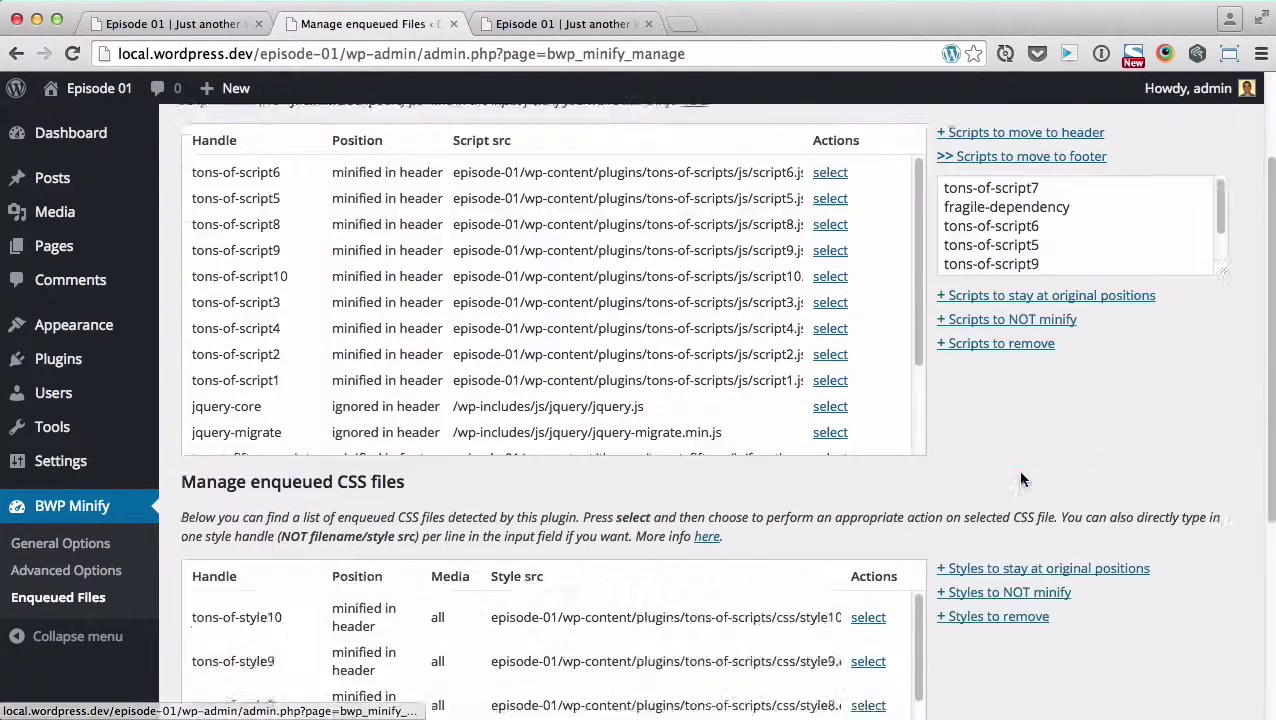
left_click(262, 610)
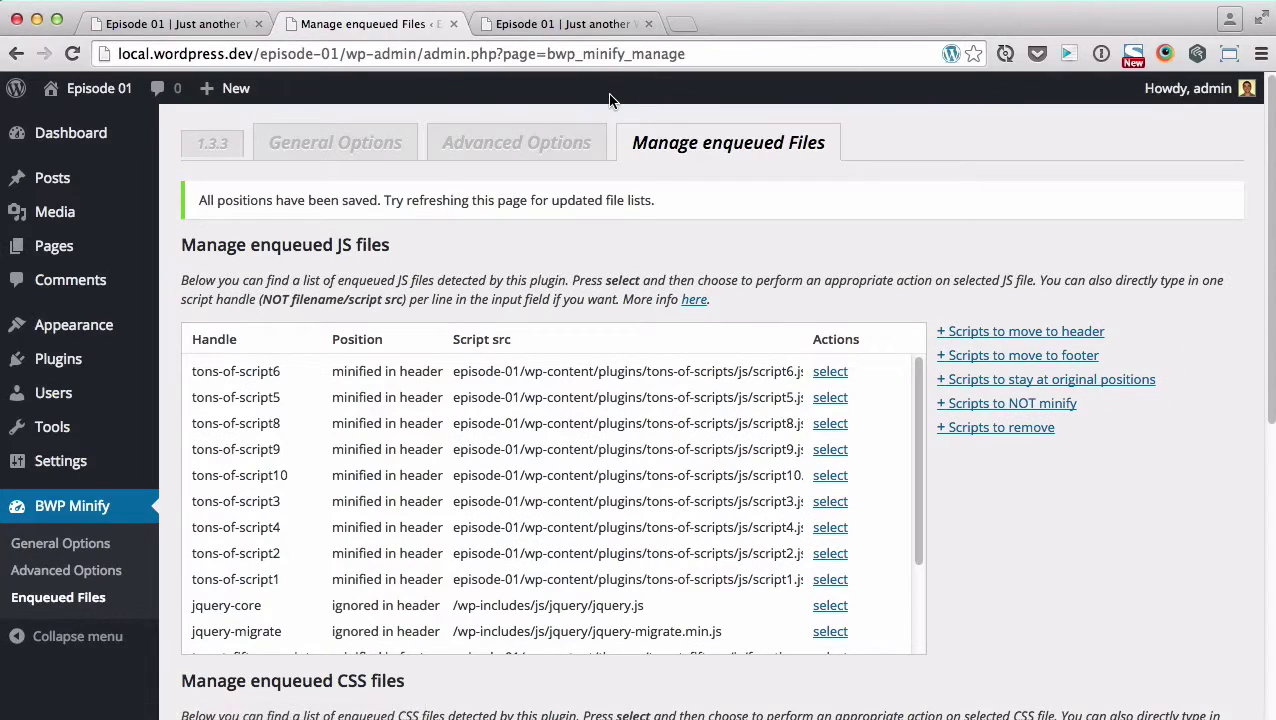
Step: View the front page's source, reload it, and examine the combined bwp-minify script tag near the end of the body
left_click(576, 26)
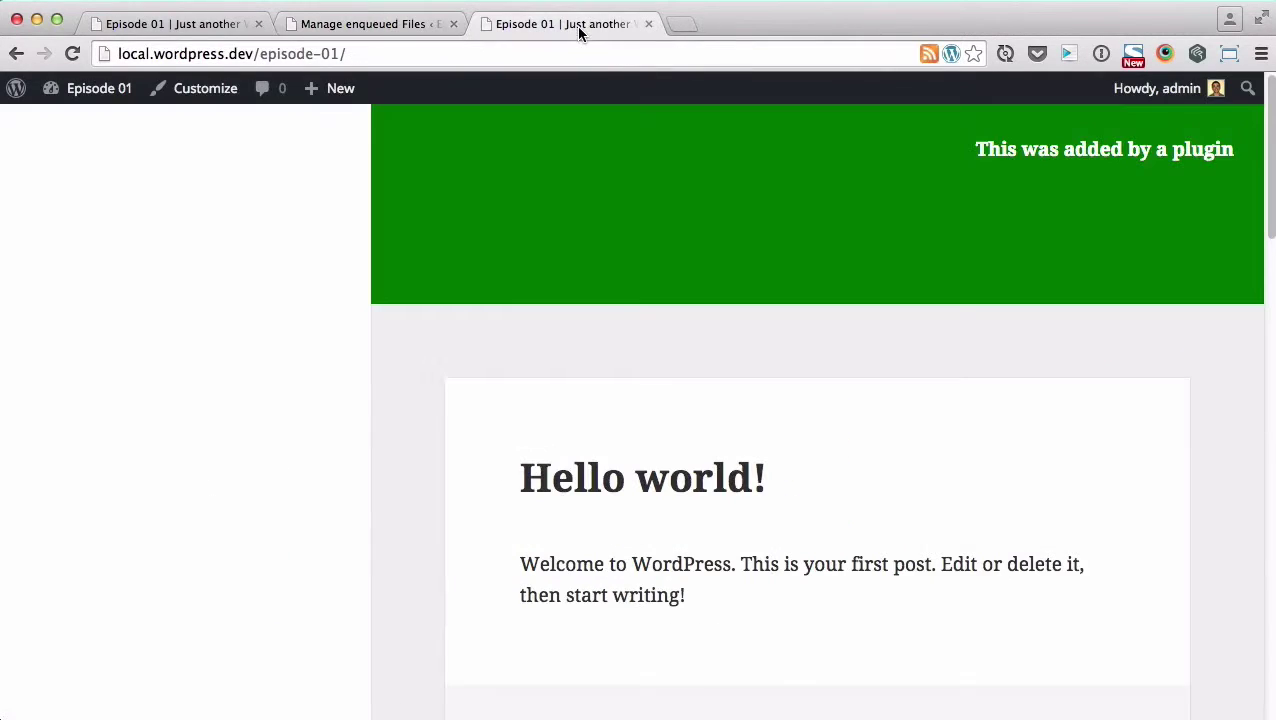
right_click(656, 190)
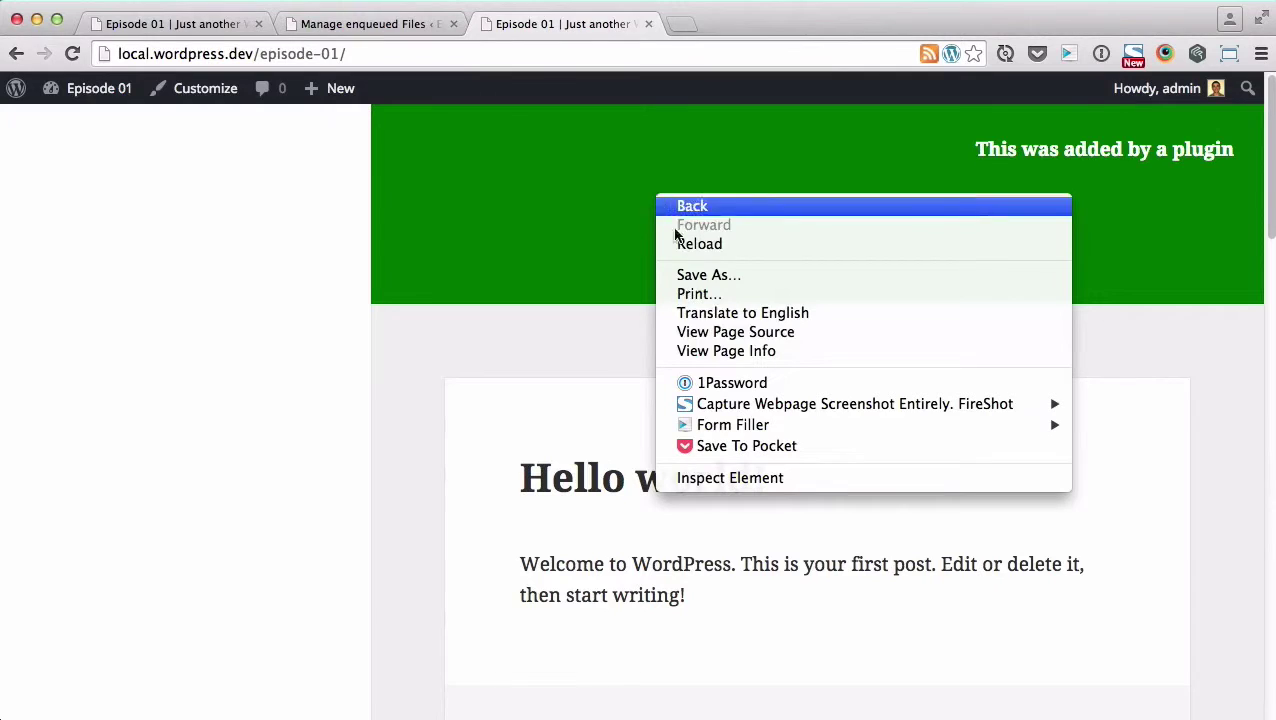
left_click(724, 334)
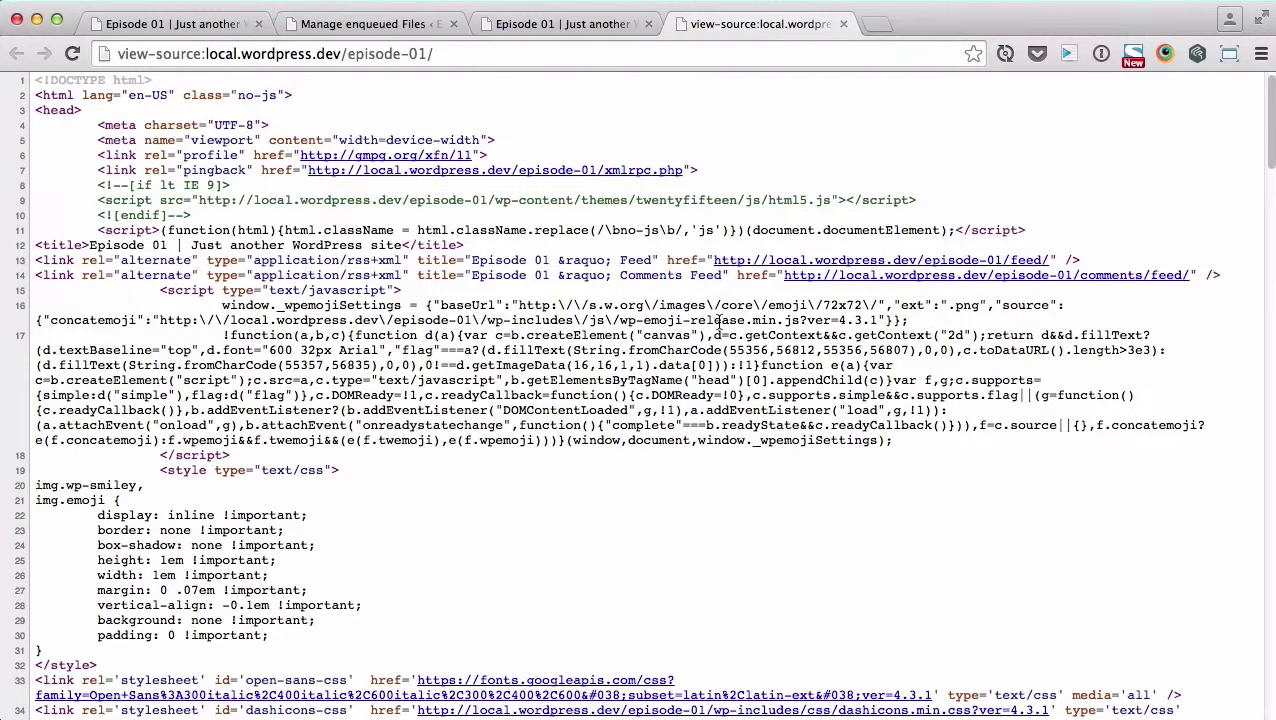
key("super+r")
left_click_drag(1268, 150, 1267, 710)
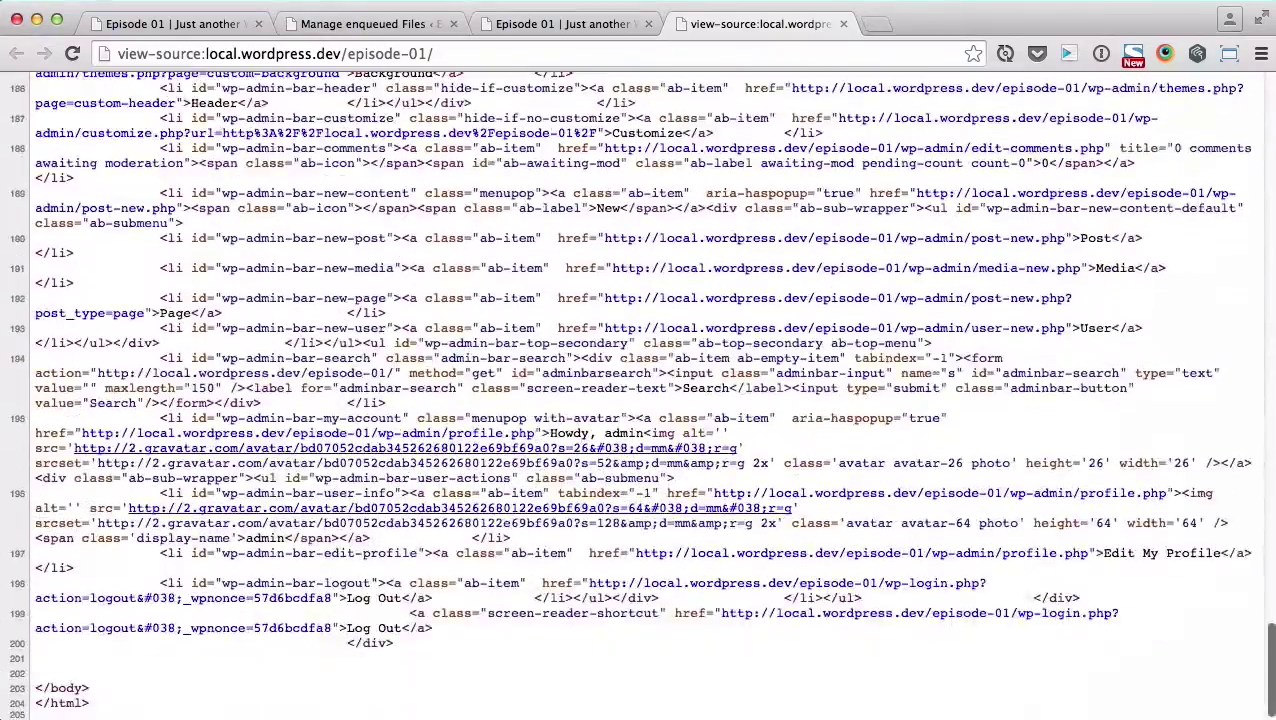
scroll(972, 512, "up", 10)
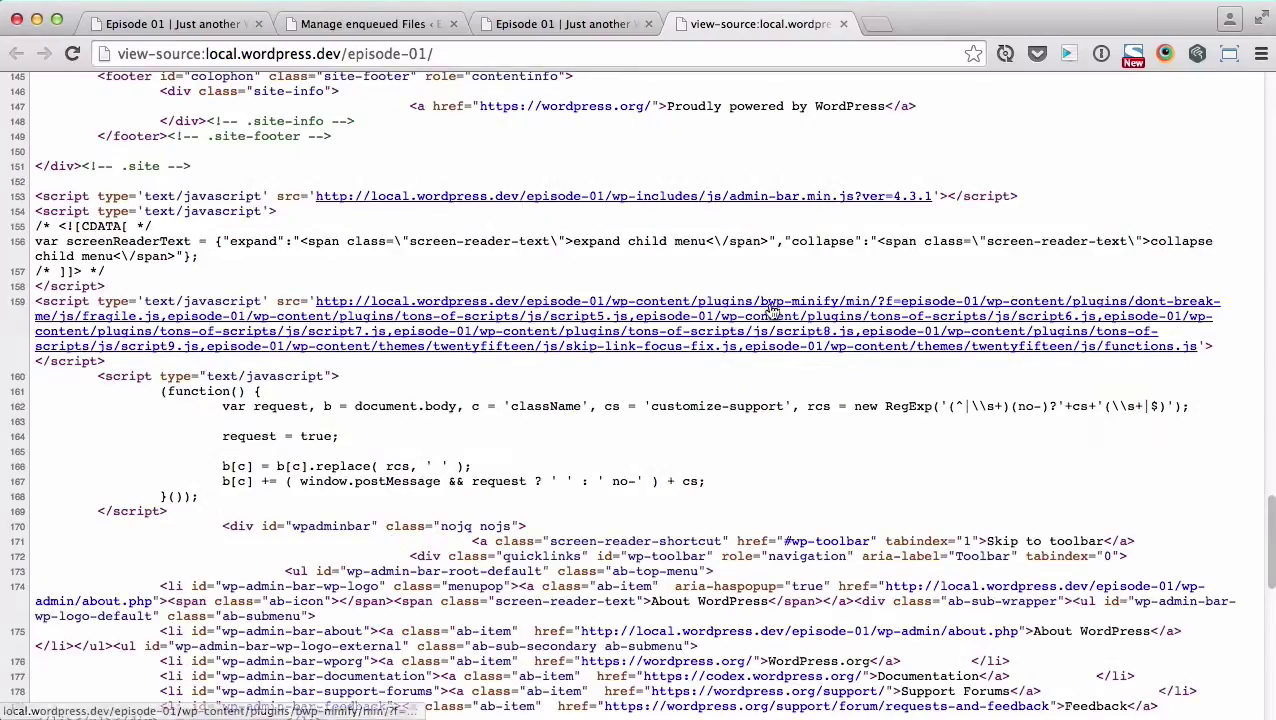
left_click_drag(163, 358, 34, 301)
left_click(195, 370)
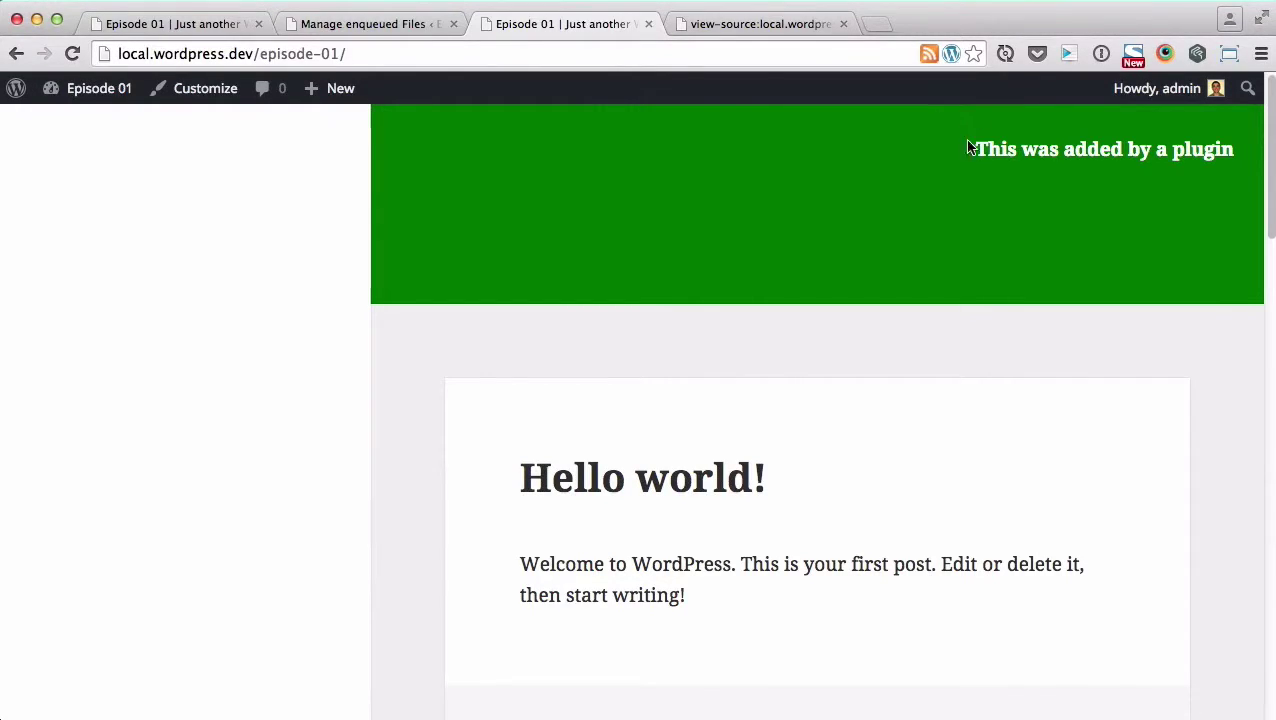
Step: Reload the front page to check the "This was added by a plugin" banner, and open the developer tools on the page
left_click_drag(965, 160, 927, 150)
left_click(1239, 151)
left_click(927, 152)
key("super+r")
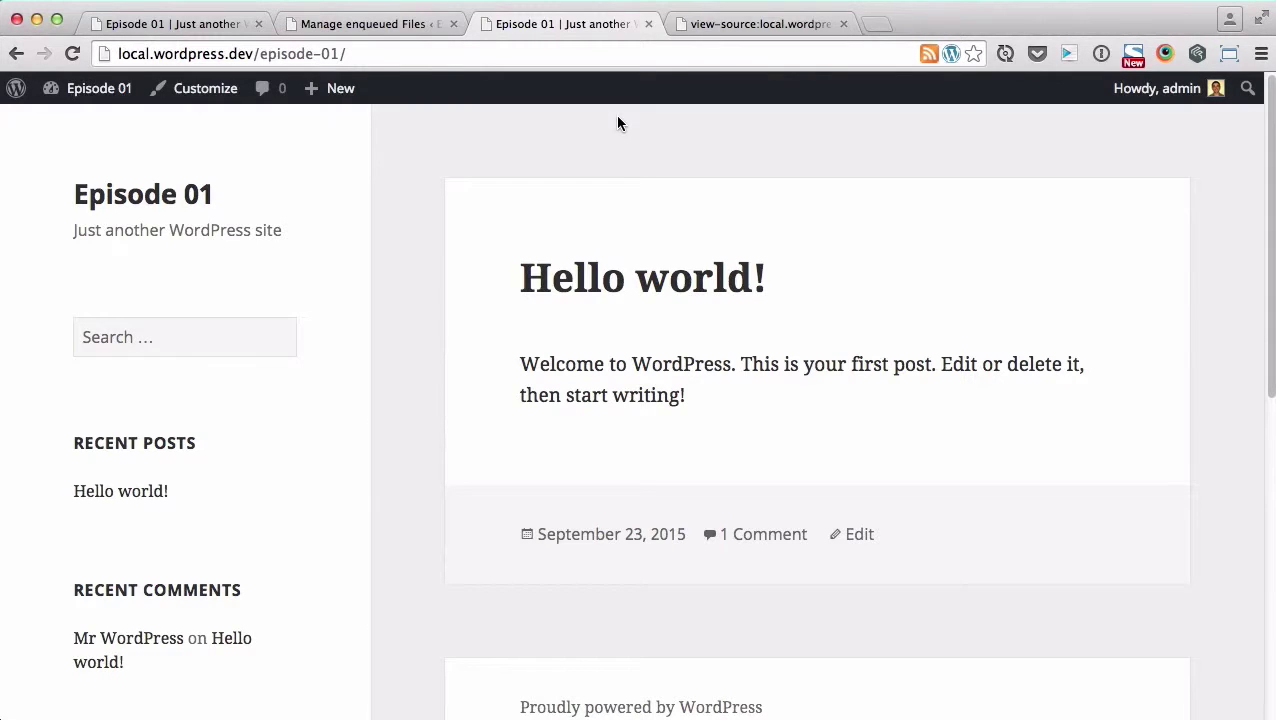
right_click(617, 122)
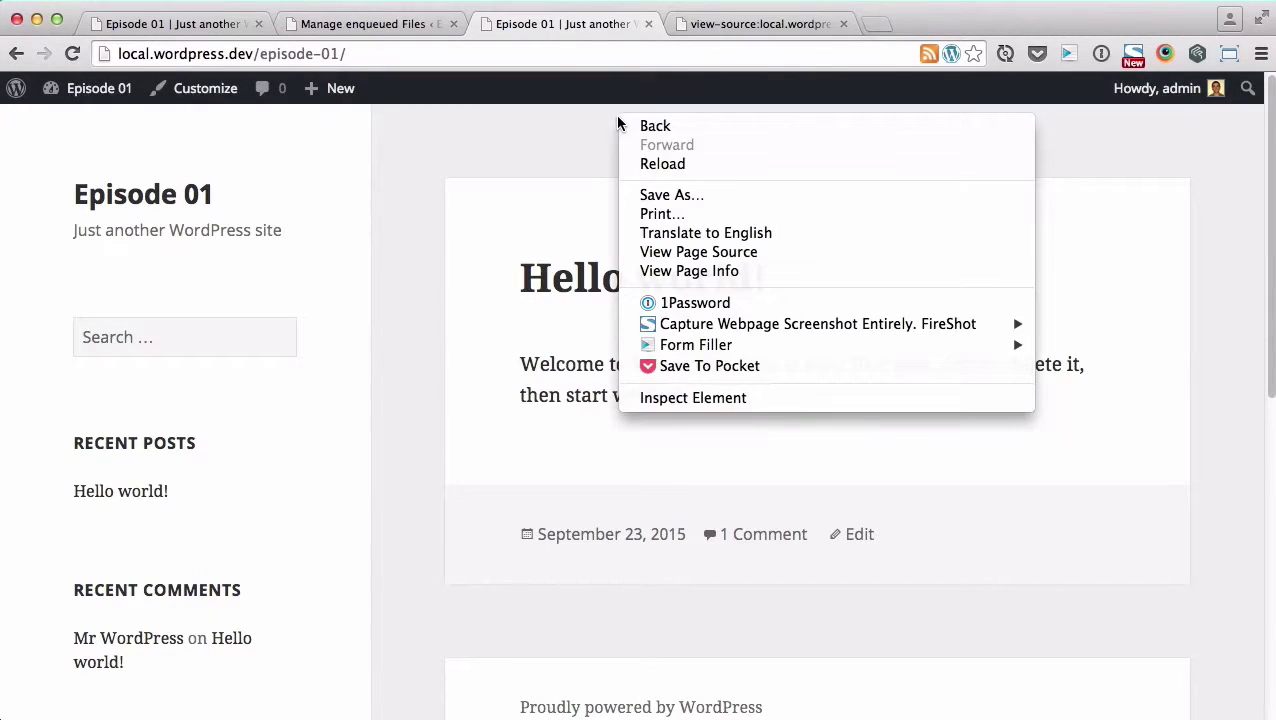
left_click(662, 399)
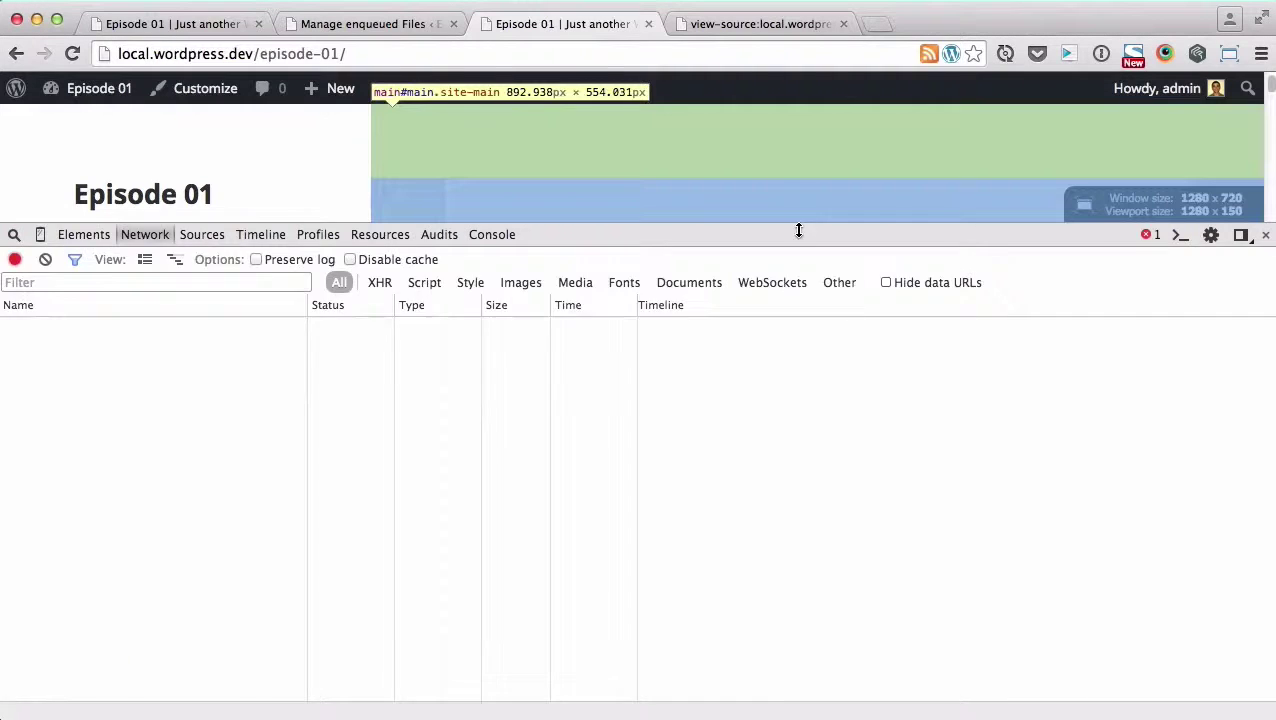